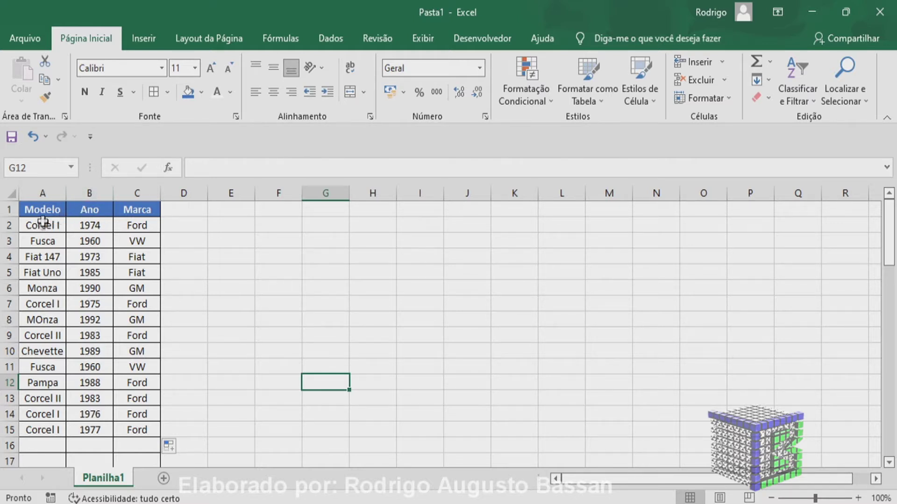
Step: Add a Duplicate Values rule to column A in light red fill with dark red text, flagging Corcel I, Fusca, Monza and Corcel II
{"action": "left_click", "coordinate": [44, 193]}
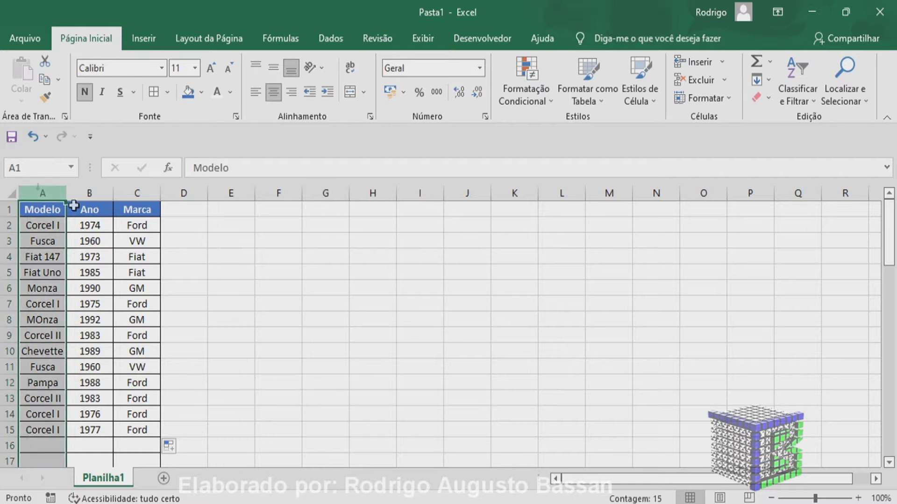
{"action": "left_click", "coordinate": [538, 100]}
{"action": "mouse_move", "coordinate": [589, 127]}
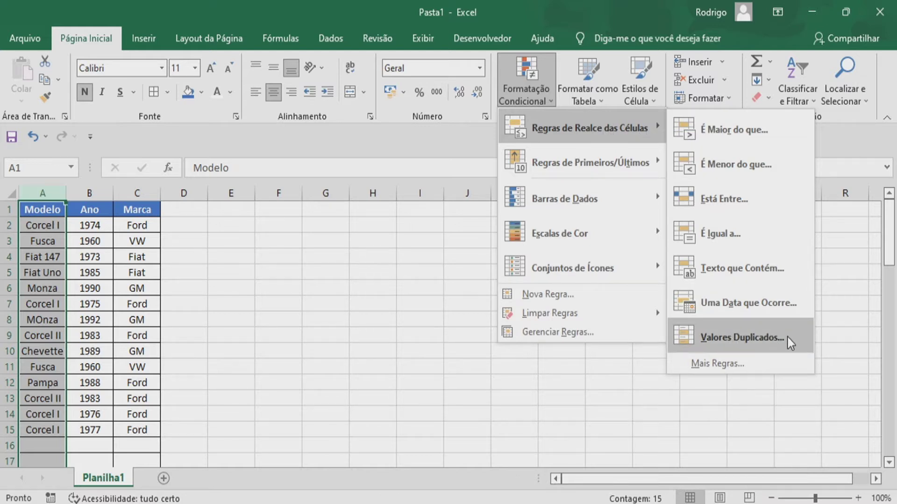
{"action": "left_click", "coordinate": [788, 337]}
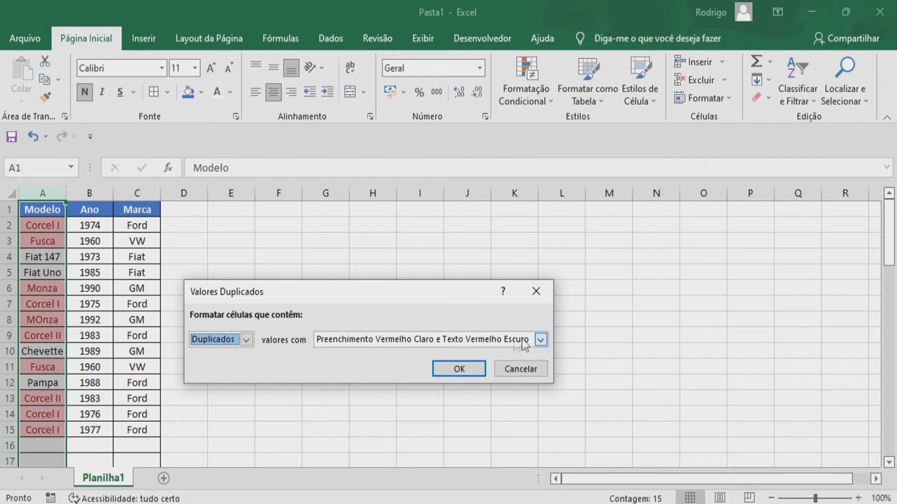
{"action": "left_click", "coordinate": [247, 340]}
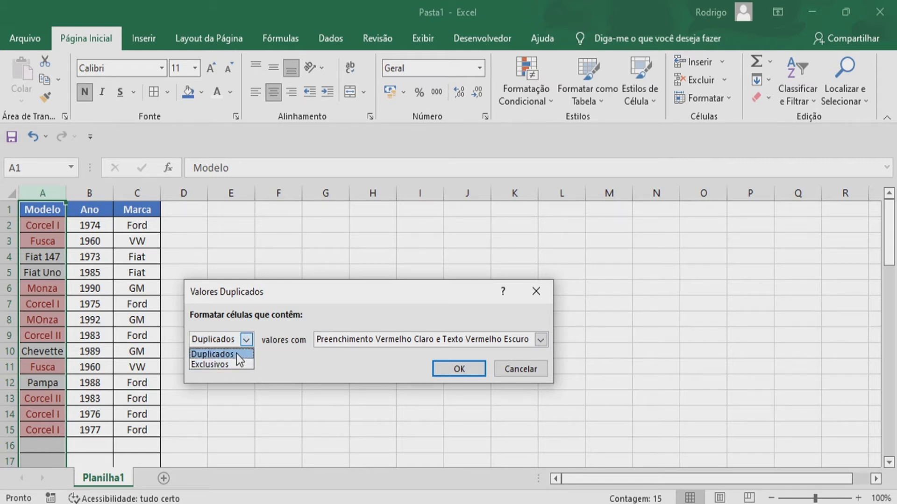
{"action": "left_click", "coordinate": [237, 354]}
{"action": "left_click", "coordinate": [540, 340]}
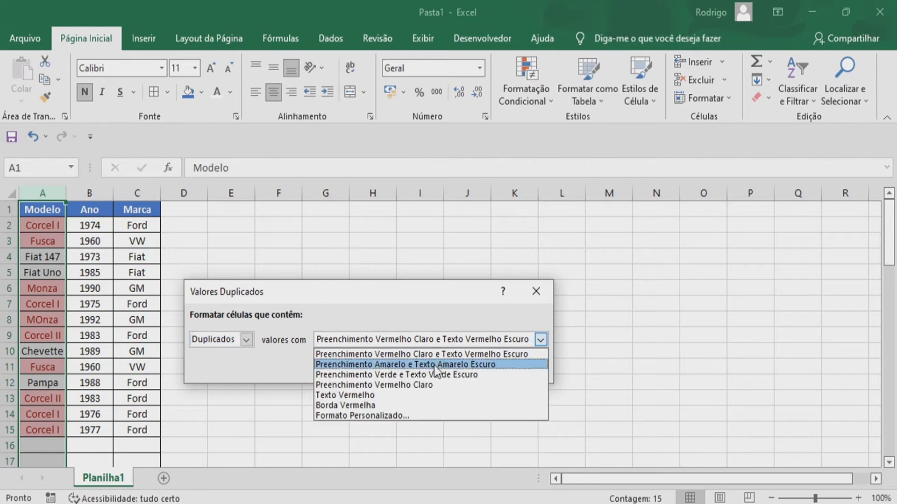
{"action": "left_click", "coordinate": [490, 364]}
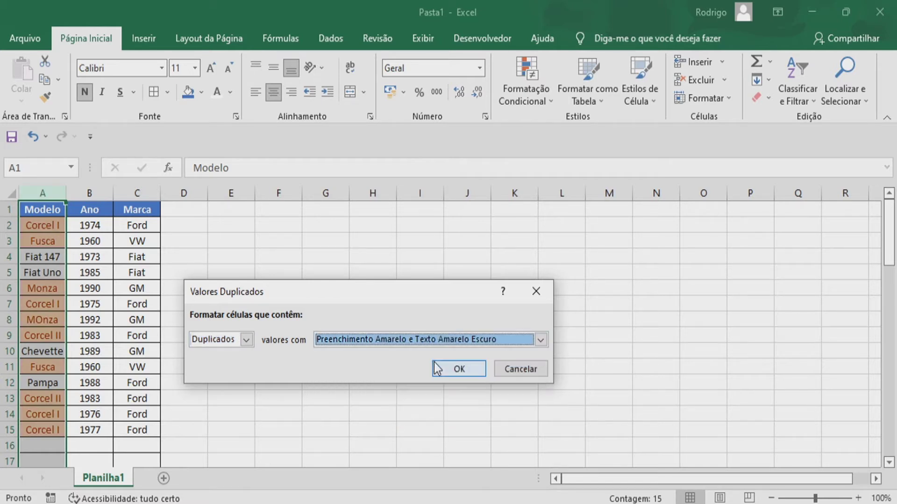
{"action": "left_click", "coordinate": [540, 340]}
{"action": "left_click", "coordinate": [483, 352]}
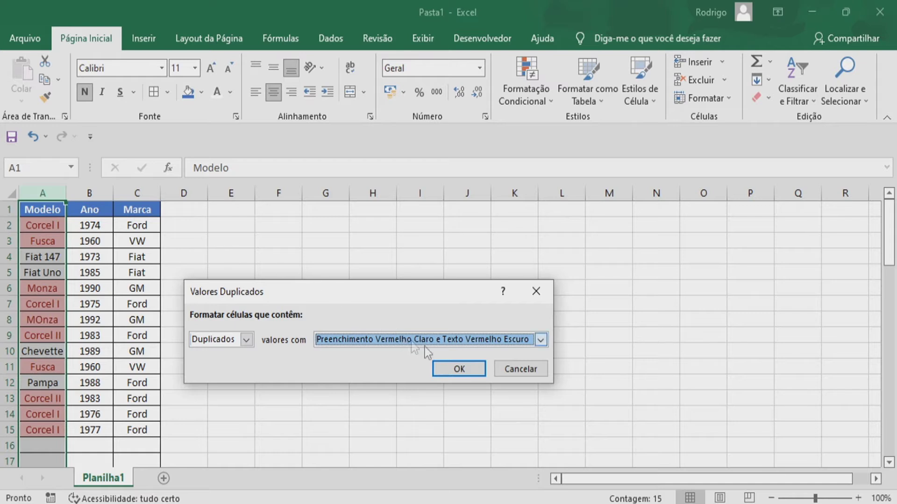
{"action": "left_click", "coordinate": [459, 369]}
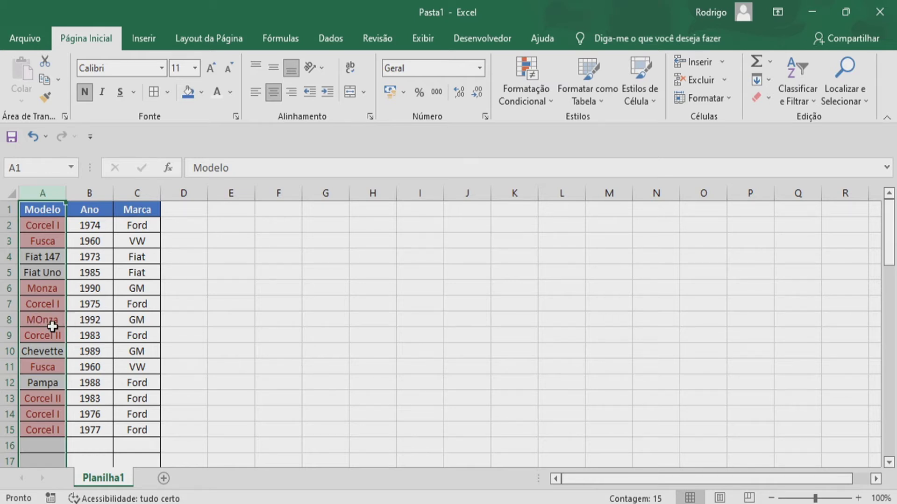
{"action": "left_click", "coordinate": [547, 99]}
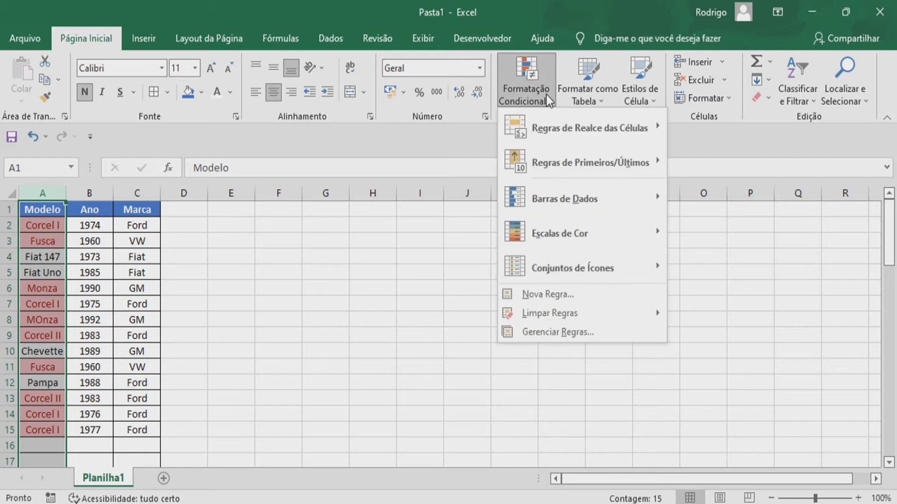
{"action": "mouse_move", "coordinate": [550, 313]}
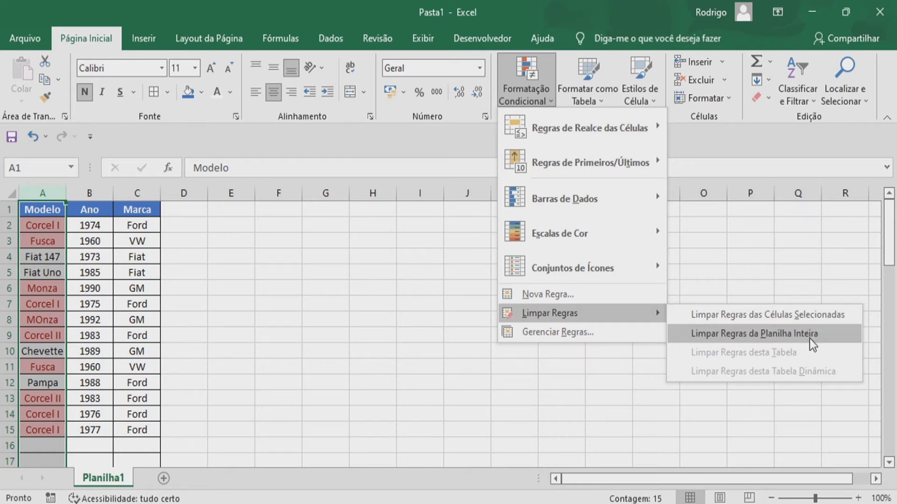
Step: Clear the conditional formatting rules from the entire sheet, then select columns A to C
{"action": "left_click", "coordinate": [812, 338]}
{"action": "left_click", "coordinate": [308, 272]}
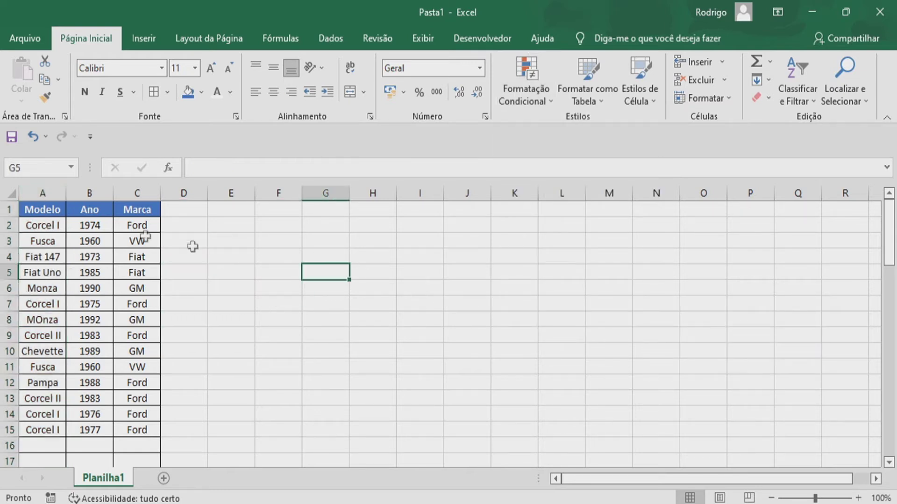
{"action": "left_click_drag", "start_coordinate": [57, 192], "coordinate": [137, 192]}
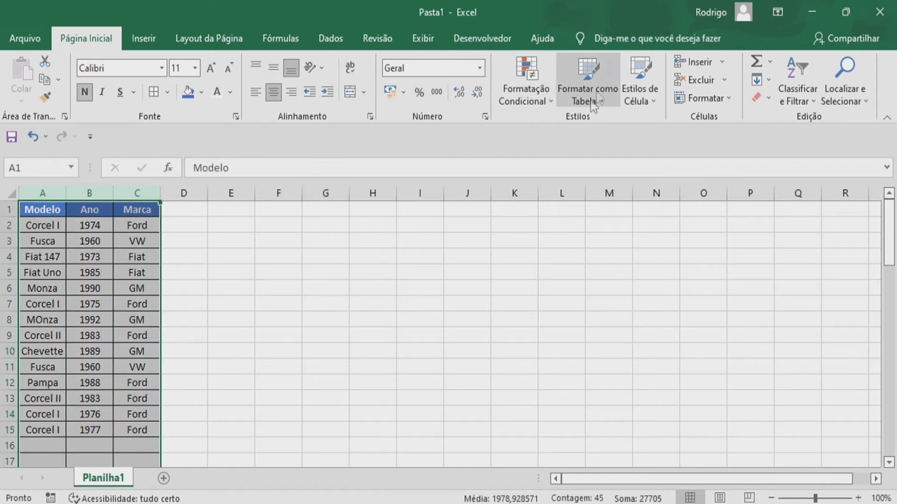
{"action": "left_click", "coordinate": [539, 107]}
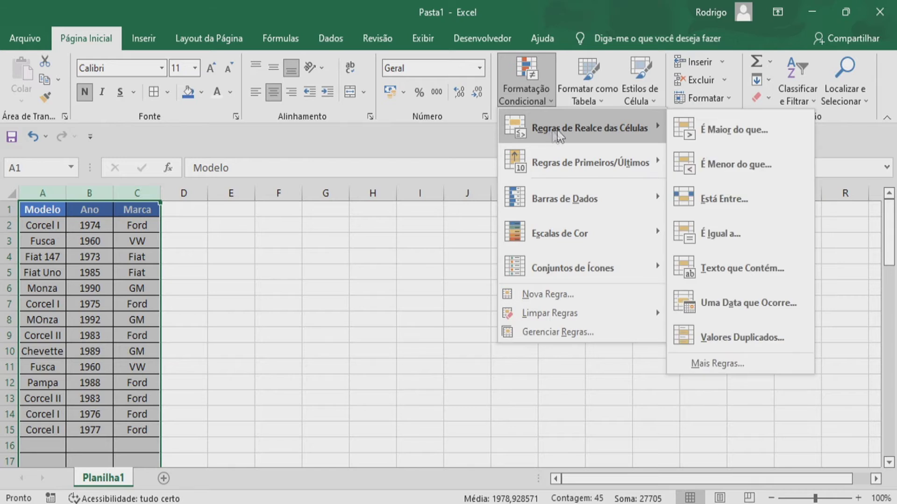
Step: Apply a light red Duplicate Values rule to the Modelo, Ano and Marca columns (A–C)
{"action": "left_click", "coordinate": [749, 338]}
{"action": "left_click", "coordinate": [458, 369]}
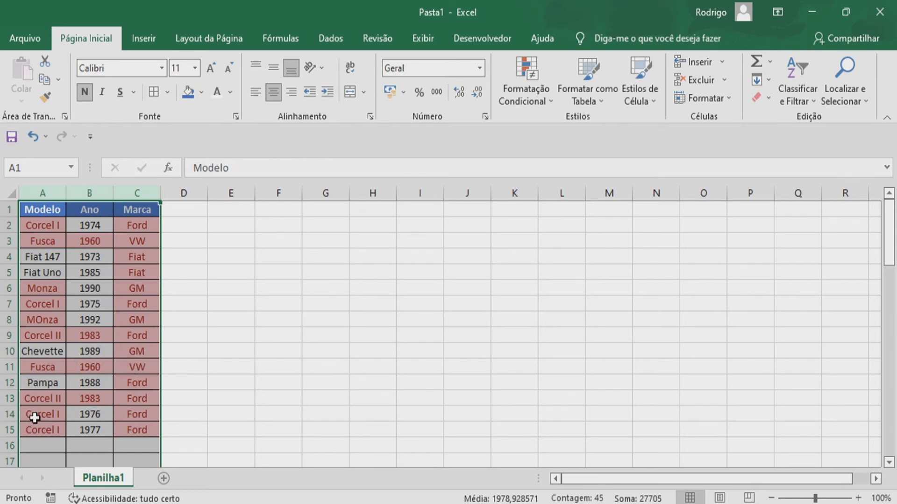
Step: Delete duplicate row 14 (Corcel I 1976) and row 9 (Corcel II 1983)
{"action": "right_click", "coordinate": [13, 416]}
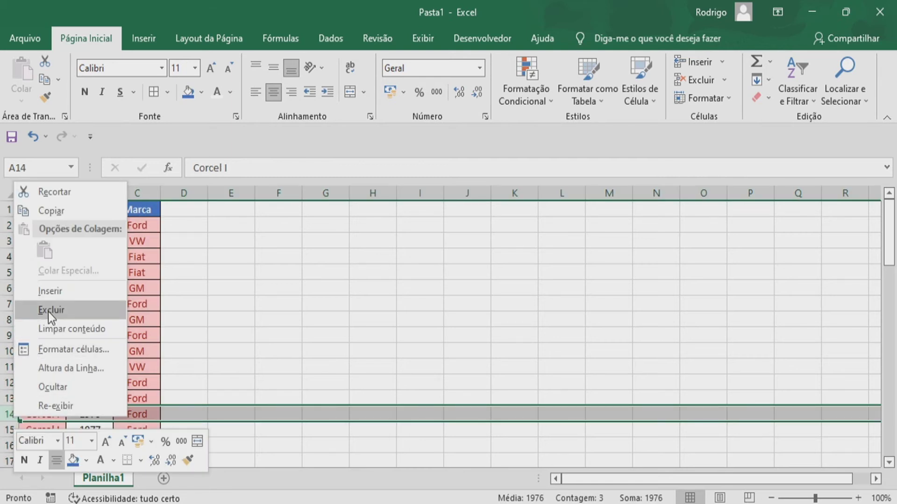
{"action": "left_click", "coordinate": [48, 310]}
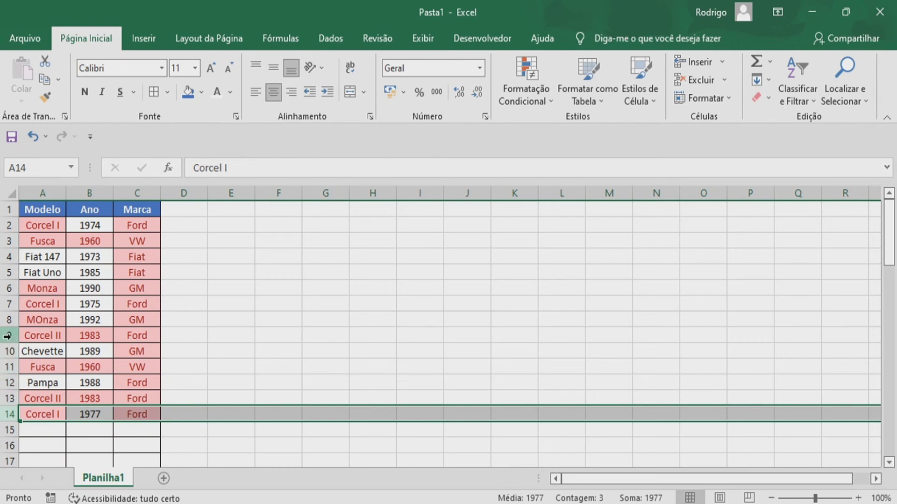
{"action": "right_click", "coordinate": [7, 336]}
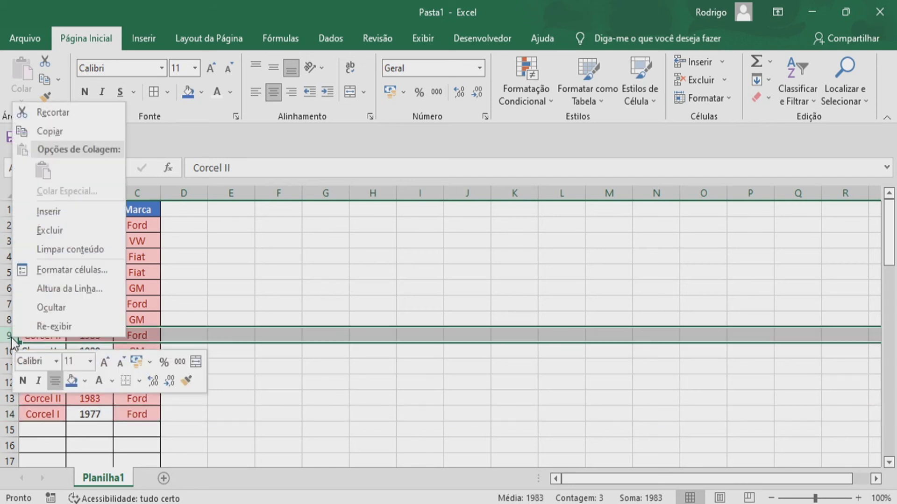
{"action": "left_click", "coordinate": [48, 230]}
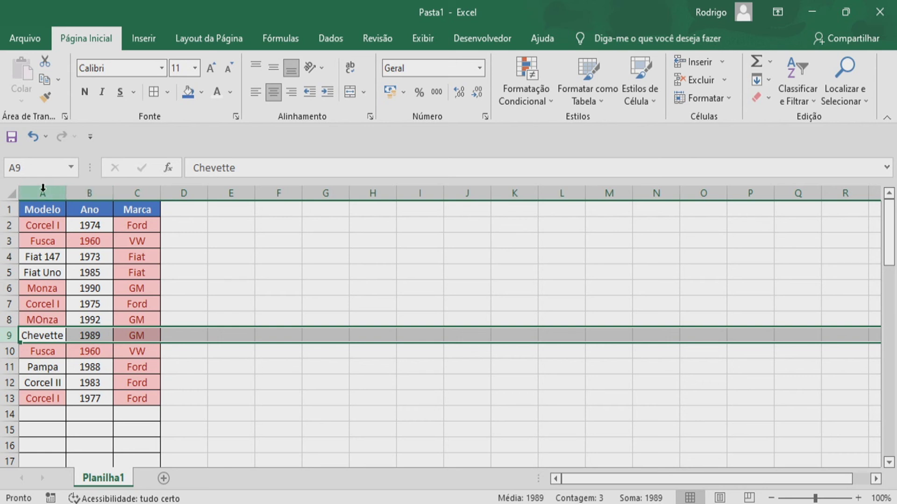
Step: Apply Limpar Regras da Planilha Inteira to remove every duplicate-highlighting rule from the sheet
{"action": "left_click", "coordinate": [526, 82]}
{"action": "mouse_move", "coordinate": [550, 313]}
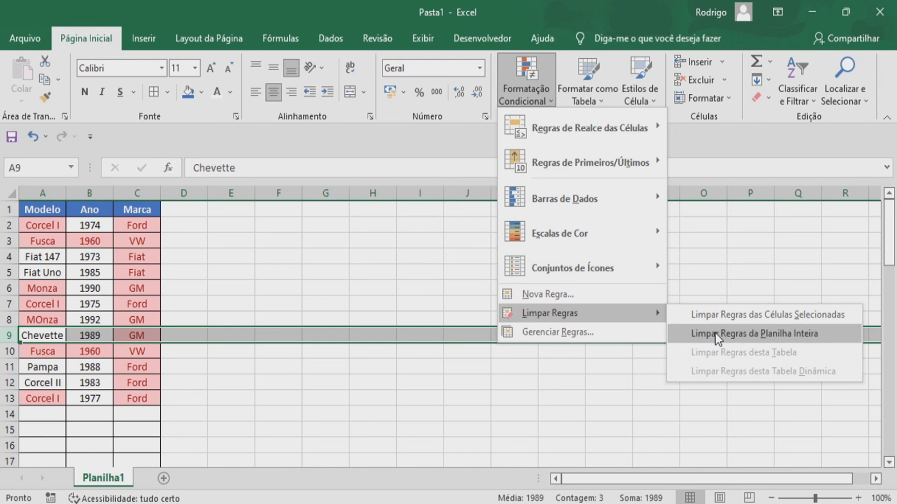
{"action": "left_click", "coordinate": [717, 334]}
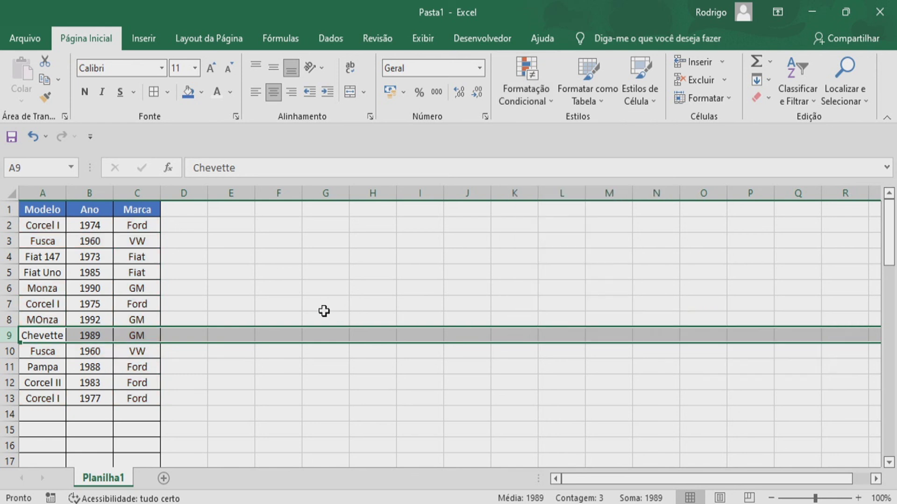